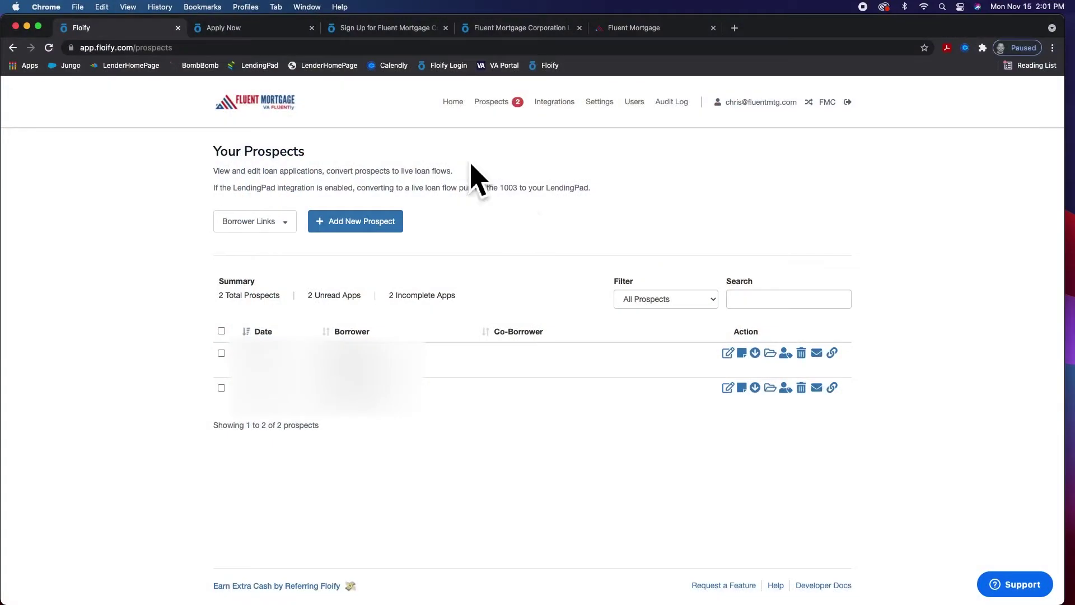
# - Reload the Prospects page and open an empty Add Borrower Details form for a new prospect
pyautogui.click(516, 119)
pyautogui.click(371, 224)
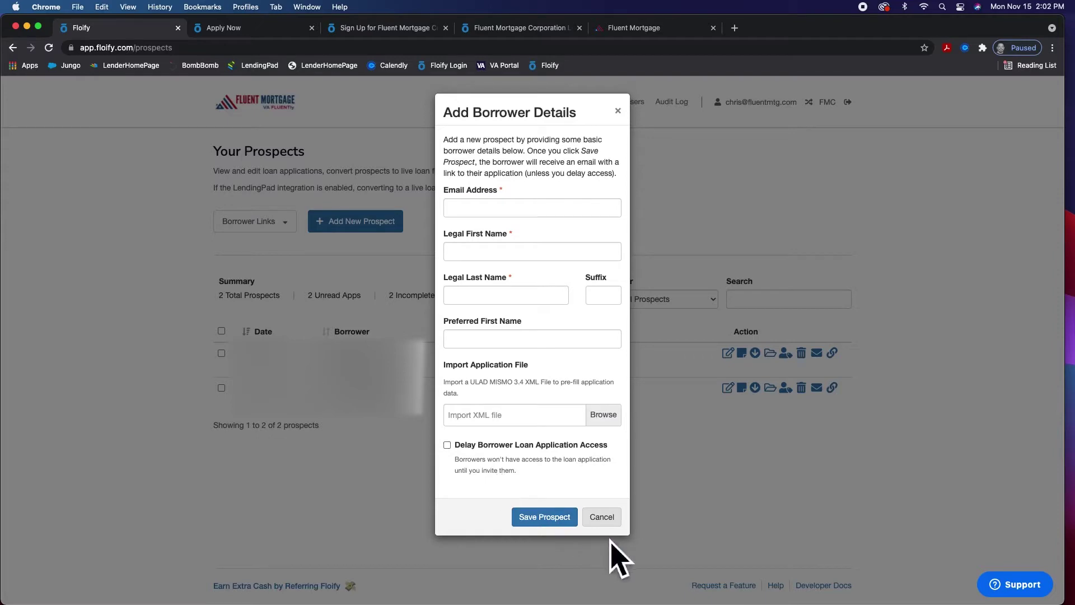
# - Cancel the Add Borrower Details form without saving, returning to the prospects list
pyautogui.click(618, 525)
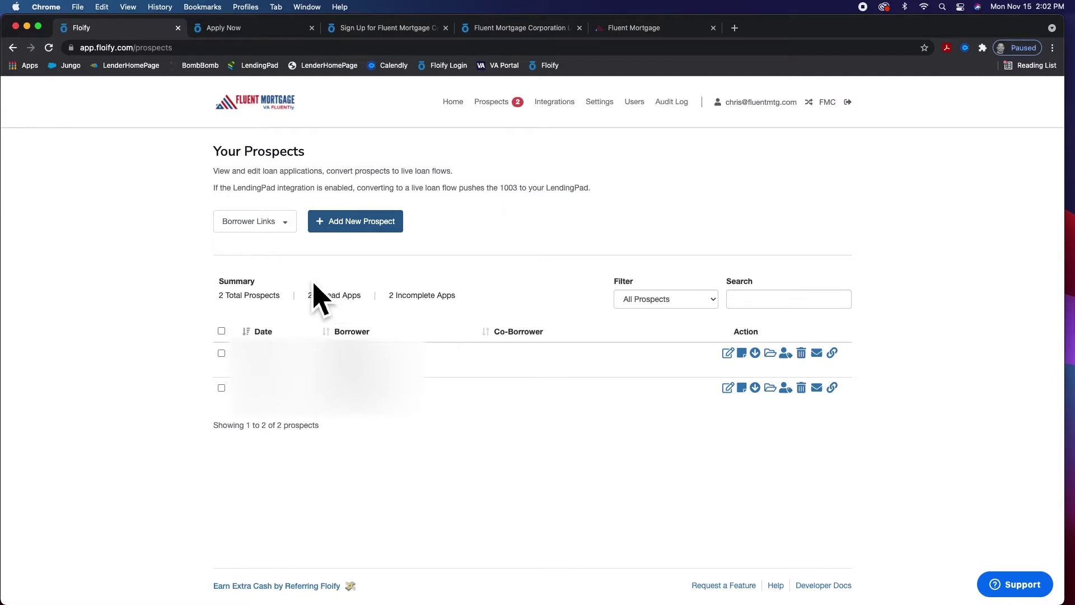
# - Review the Borrower Links list, then view the borrower home portal with its Rates quote form
pyautogui.click(277, 222)
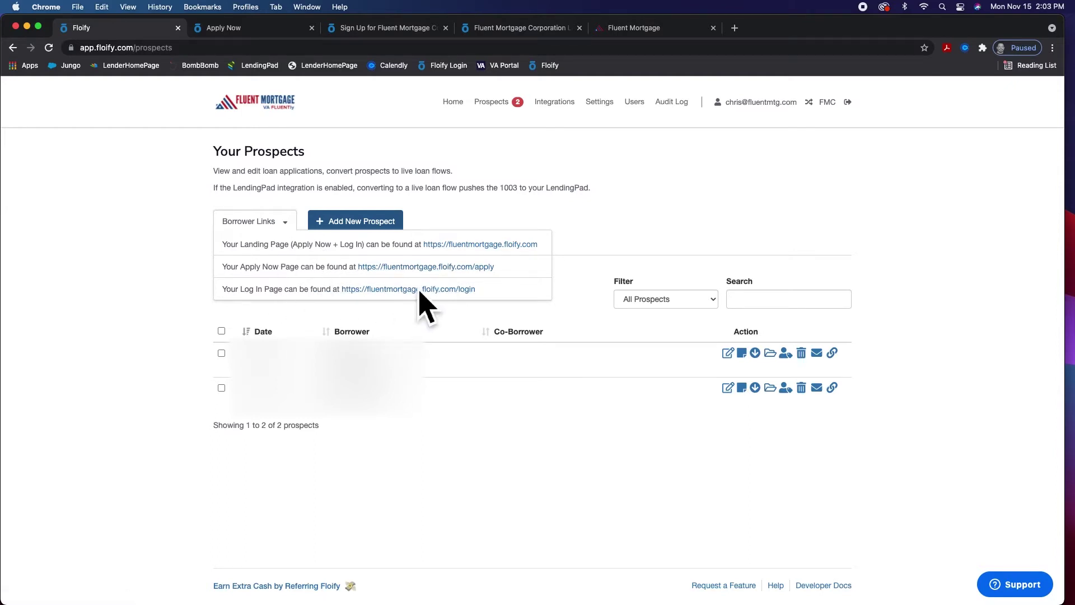
pyautogui.click(679, 228)
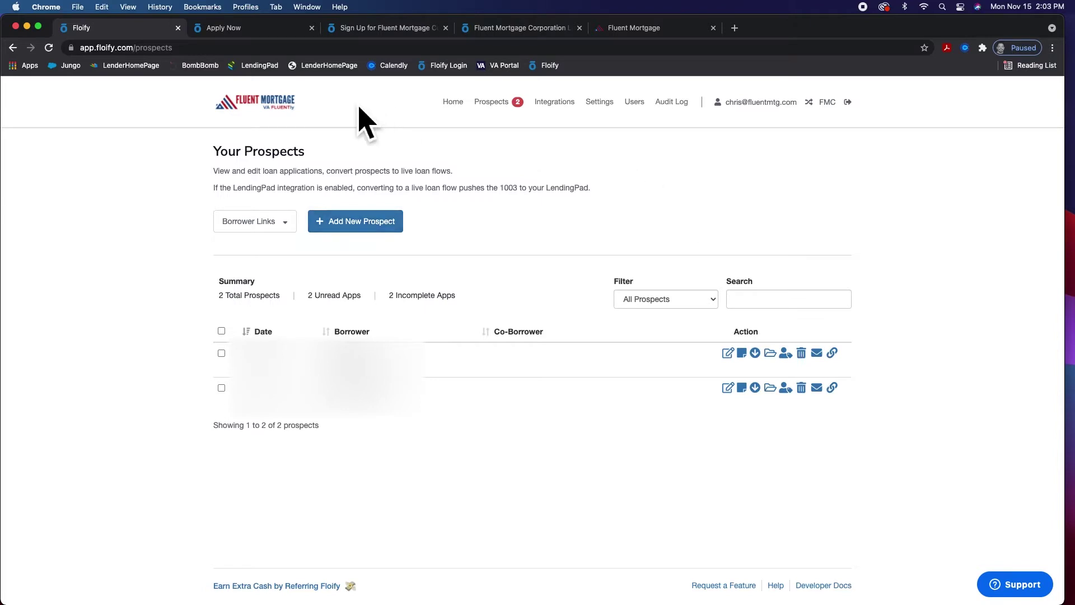
pyautogui.click(252, 27)
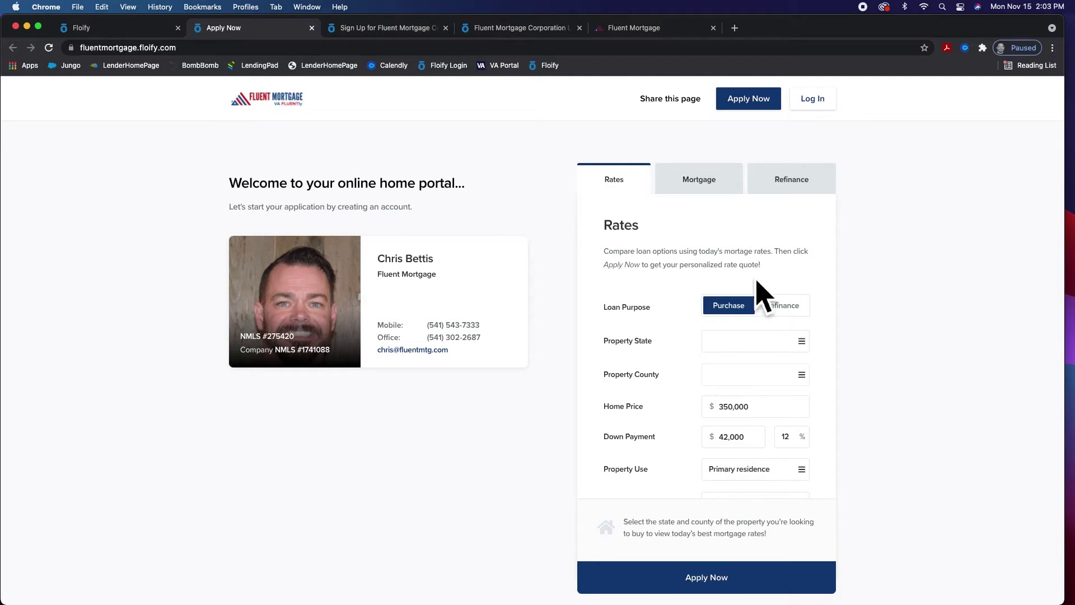
# - View the Mortgage and Refinance calculators, then the Start a Loan Application sign-up page
pyautogui.click(714, 189)
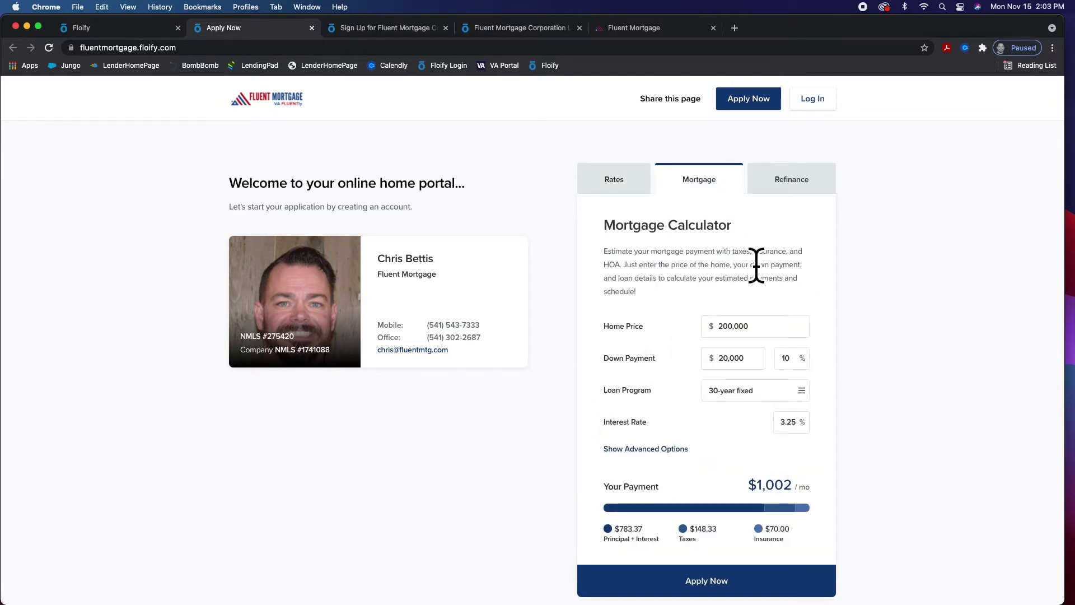
pyautogui.click(809, 189)
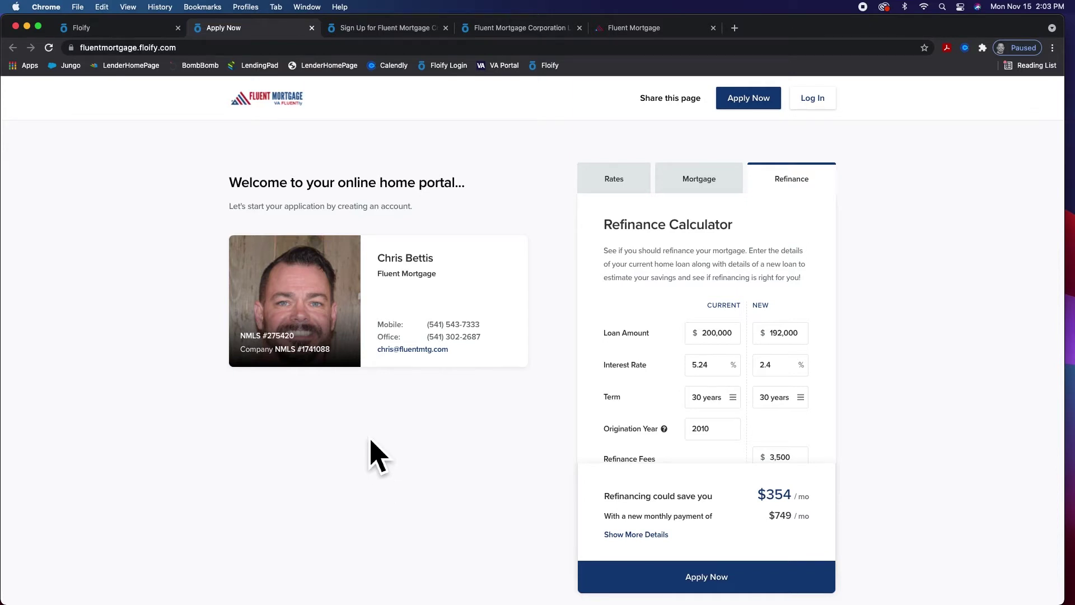
pyautogui.click(387, 31)
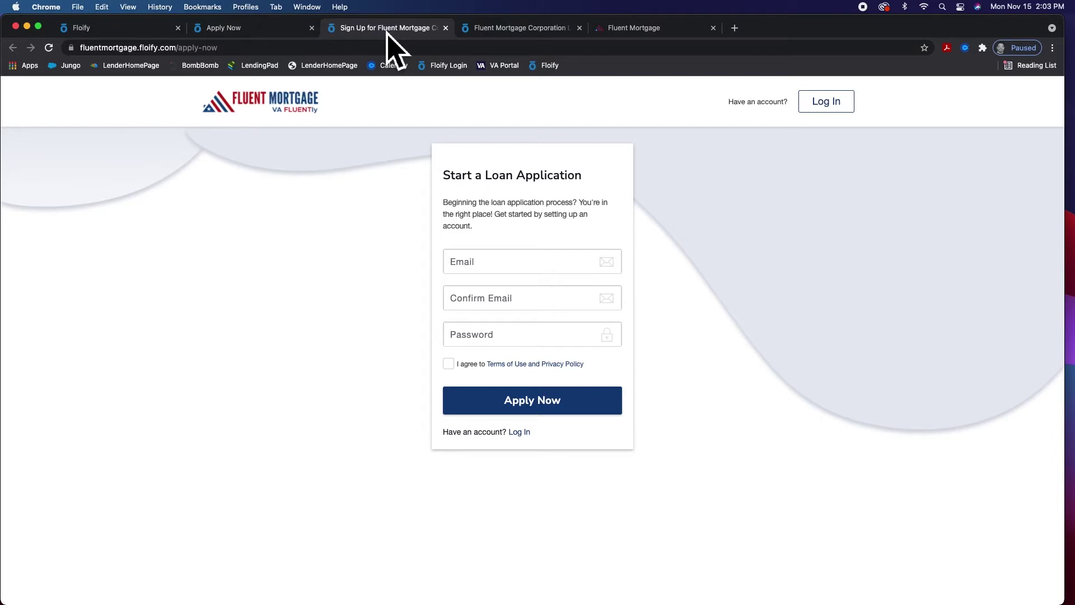
pyautogui.click(627, 29)
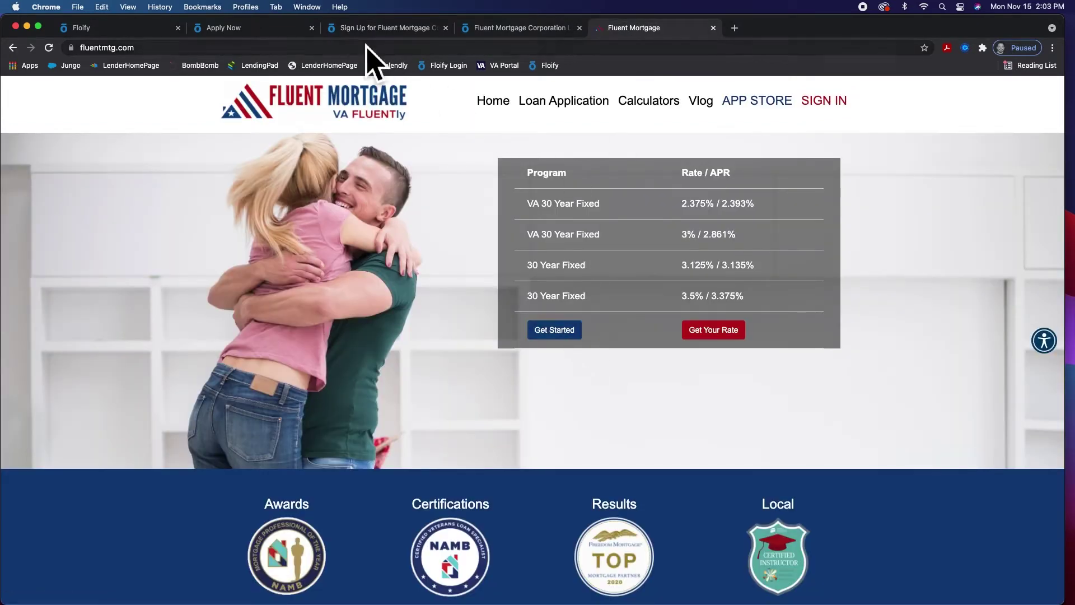
pyautogui.click(374, 29)
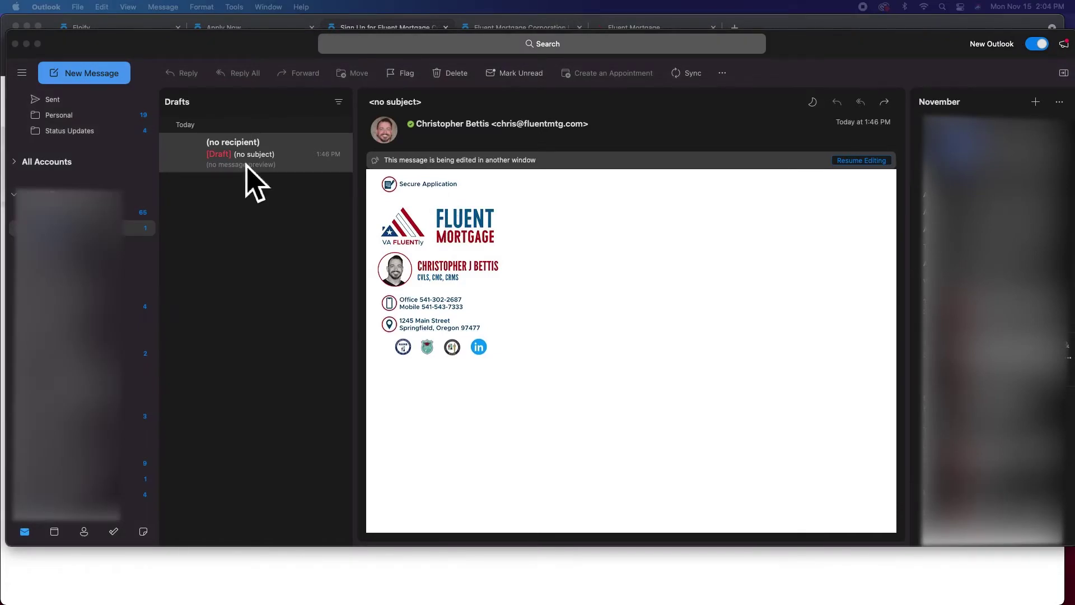
pyautogui.click(793, 32)
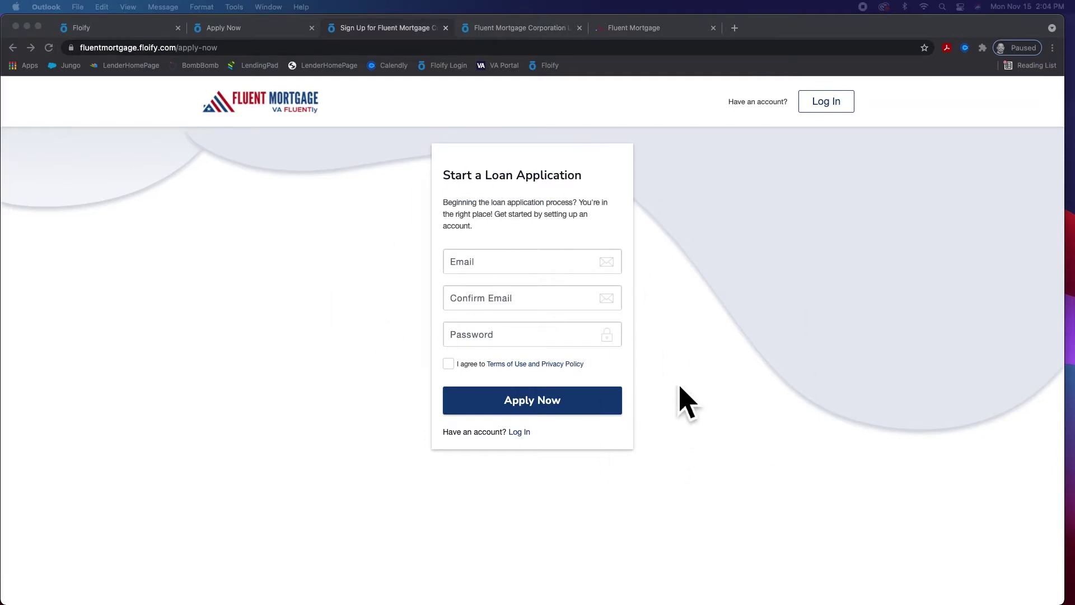
# - View the borrower login and homepage tabs, then show Borrower Links on the Prospects page
pyautogui.click(532, 31)
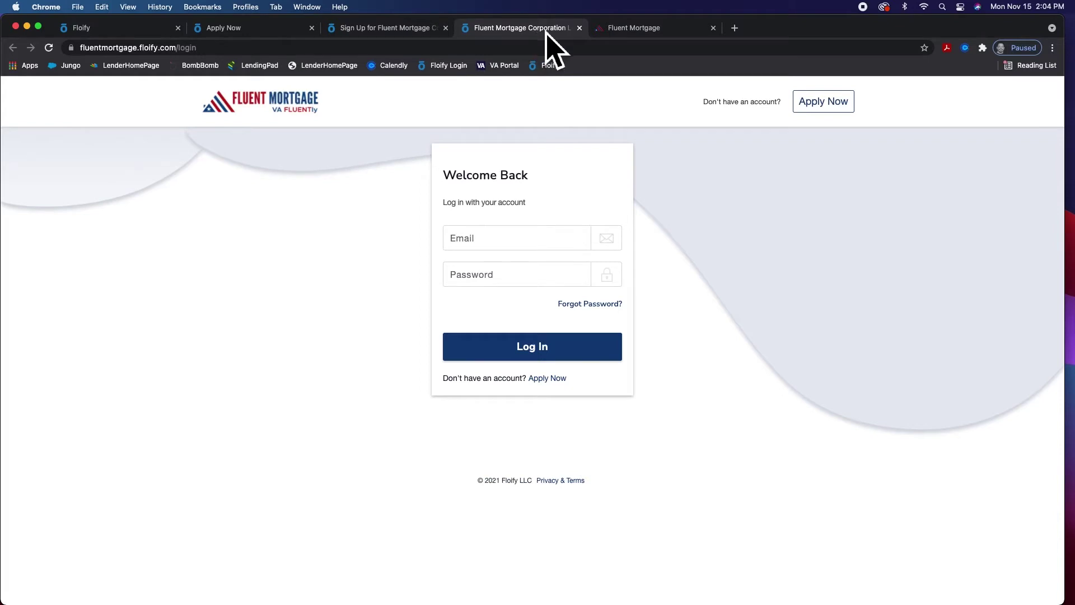
pyautogui.click(644, 31)
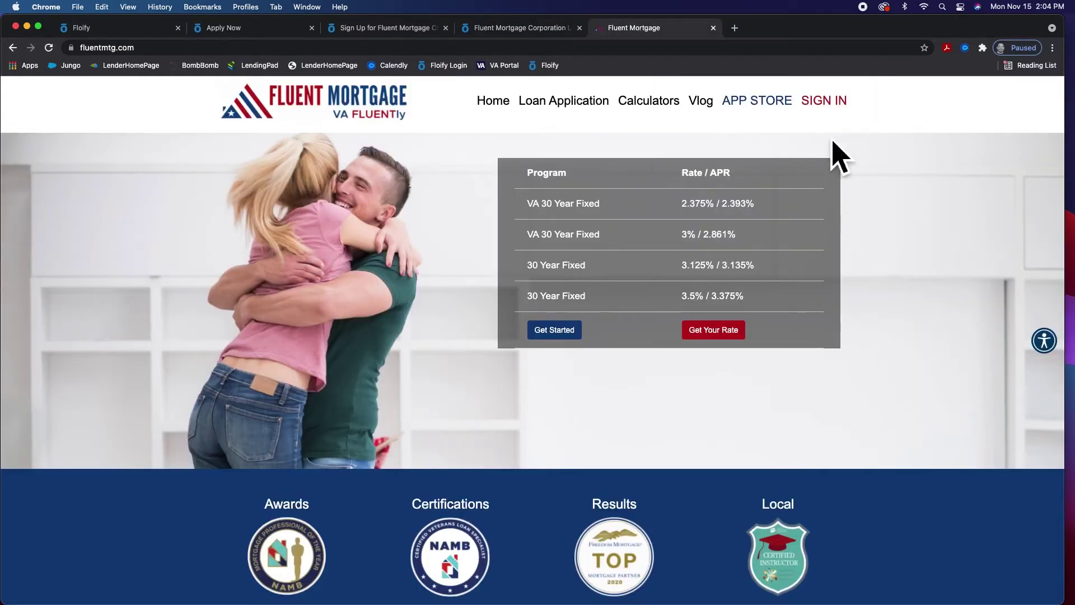
pyautogui.click(525, 29)
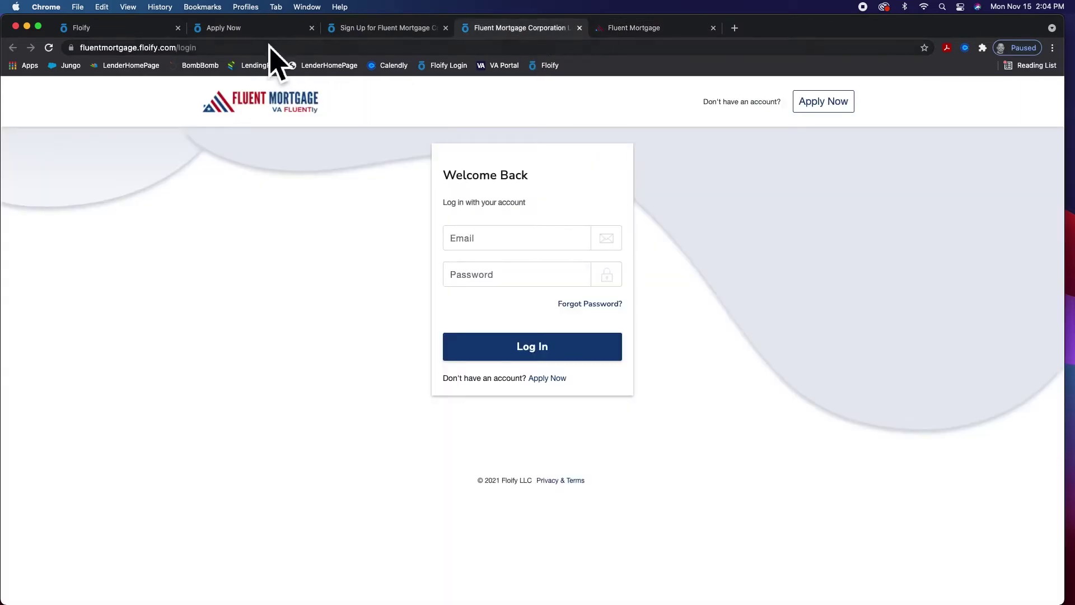
pyautogui.click(140, 28)
pyautogui.click(284, 222)
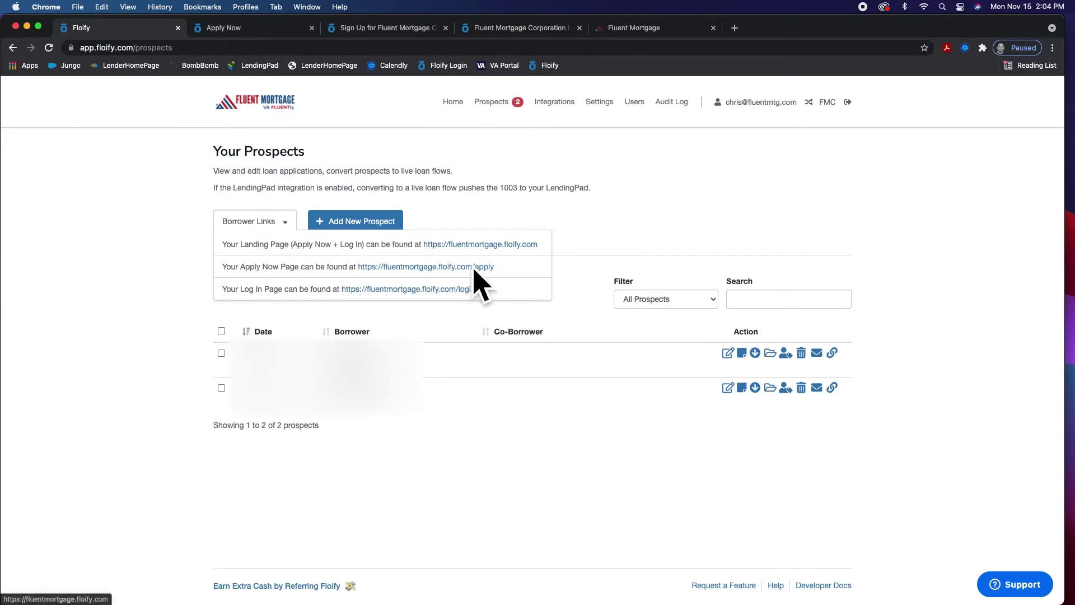
# - Start a new loan flow from the loan pipeline home page
pyautogui.click(448, 314)
pyautogui.click(469, 110)
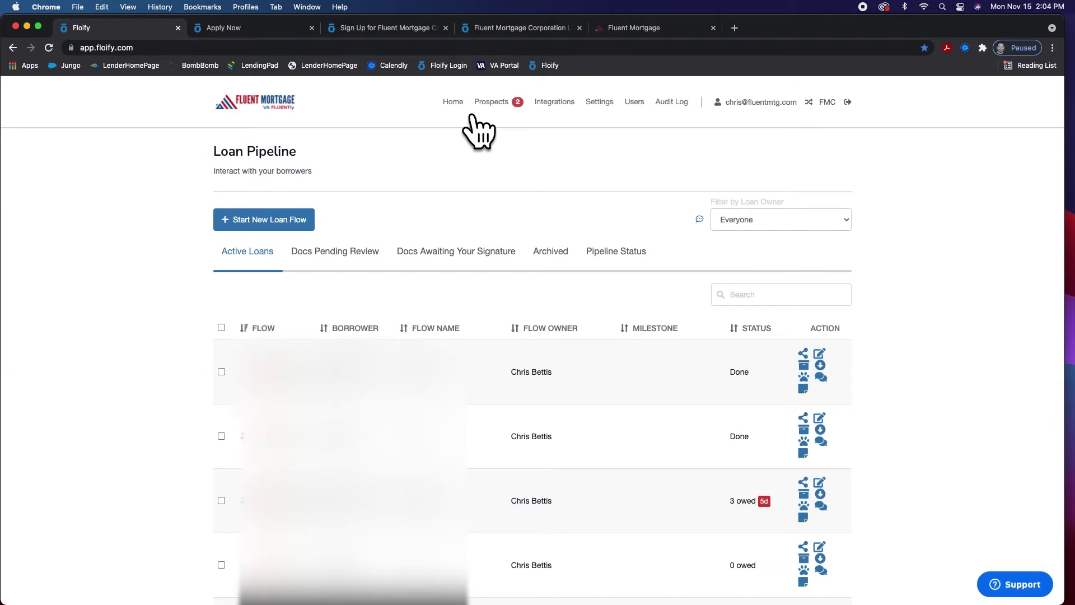
pyautogui.click(287, 229)
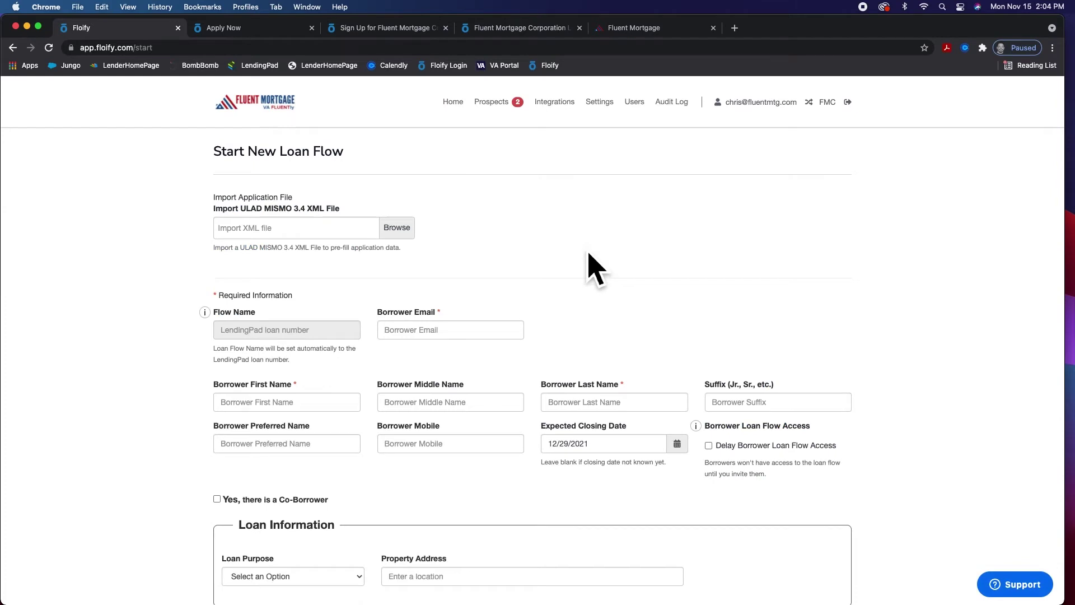
# - Scroll past borrower info, Loan Information and Realtors and Partners to Choose a Quick Pack
pyautogui.scroll(-2, 589, 258)
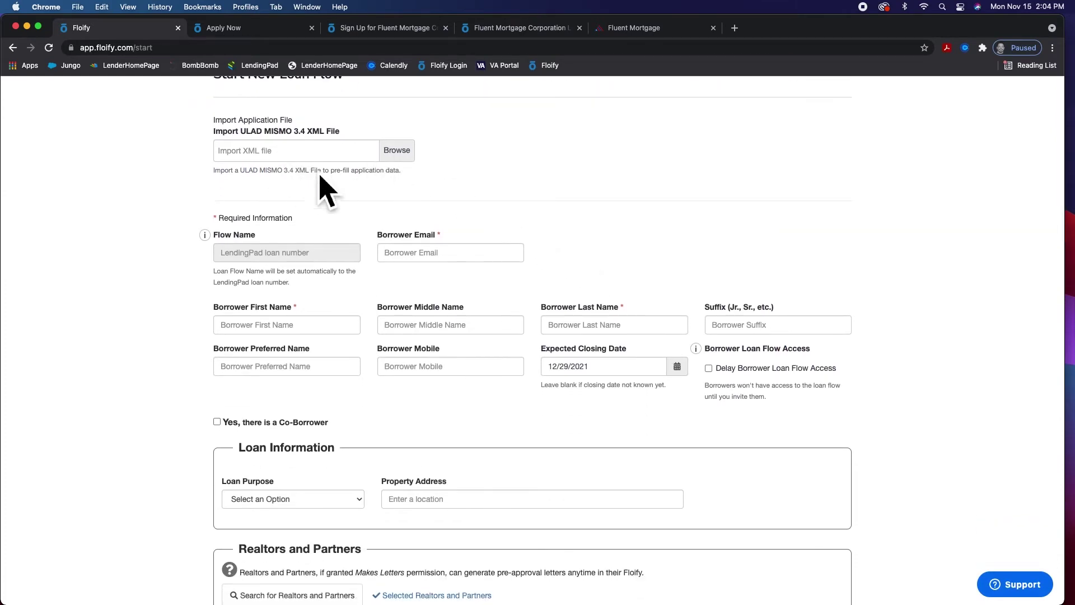
pyautogui.scroll(-1, 636, 233)
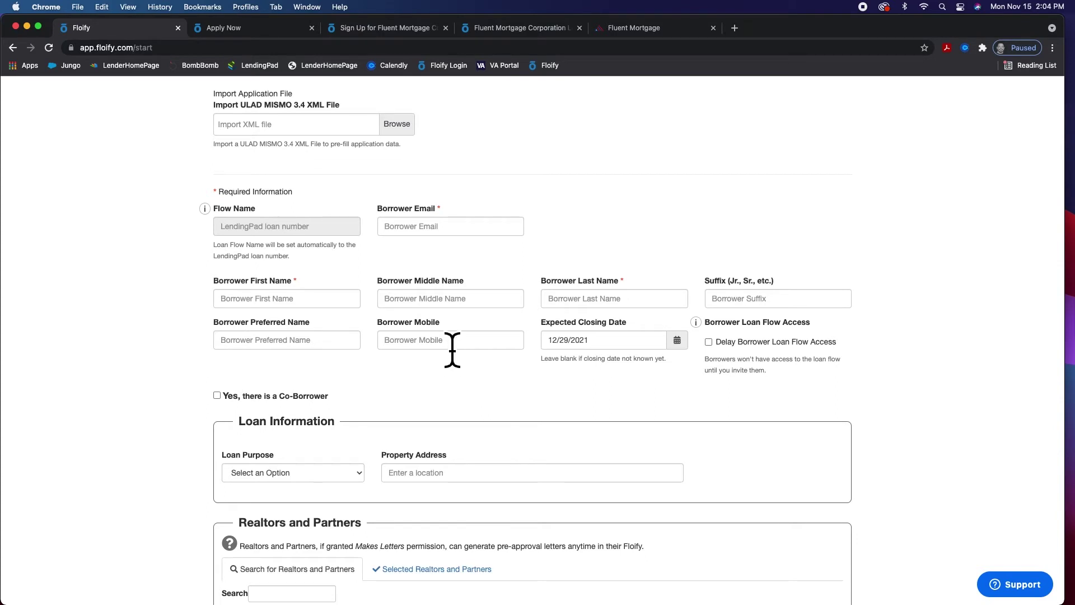
pyautogui.scroll(-5, 452, 350)
pyautogui.scroll(-2, 336, 279)
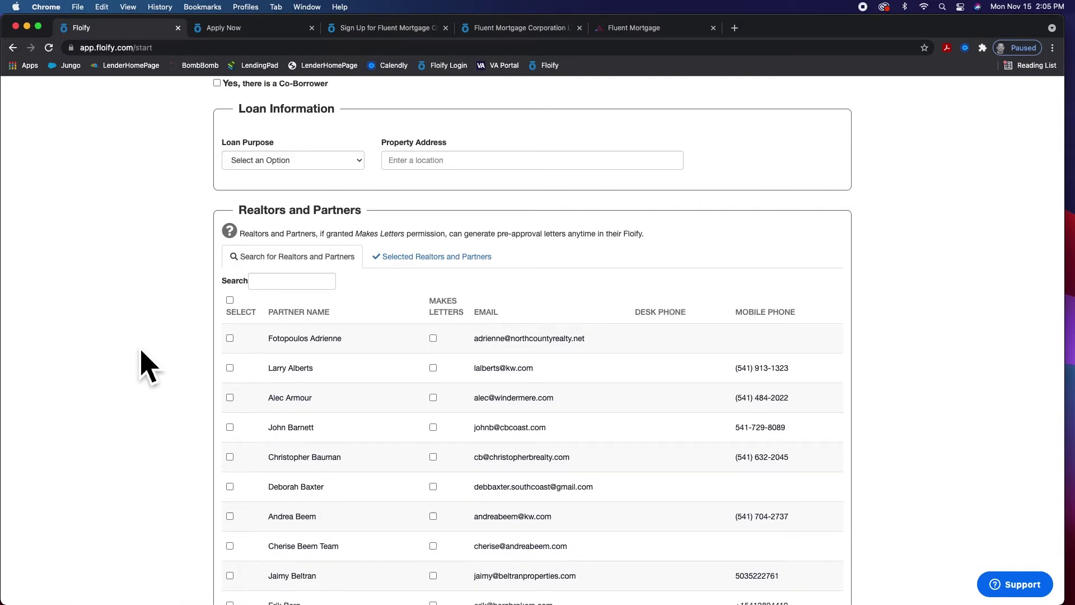
pyautogui.scroll(-10, 144, 366)
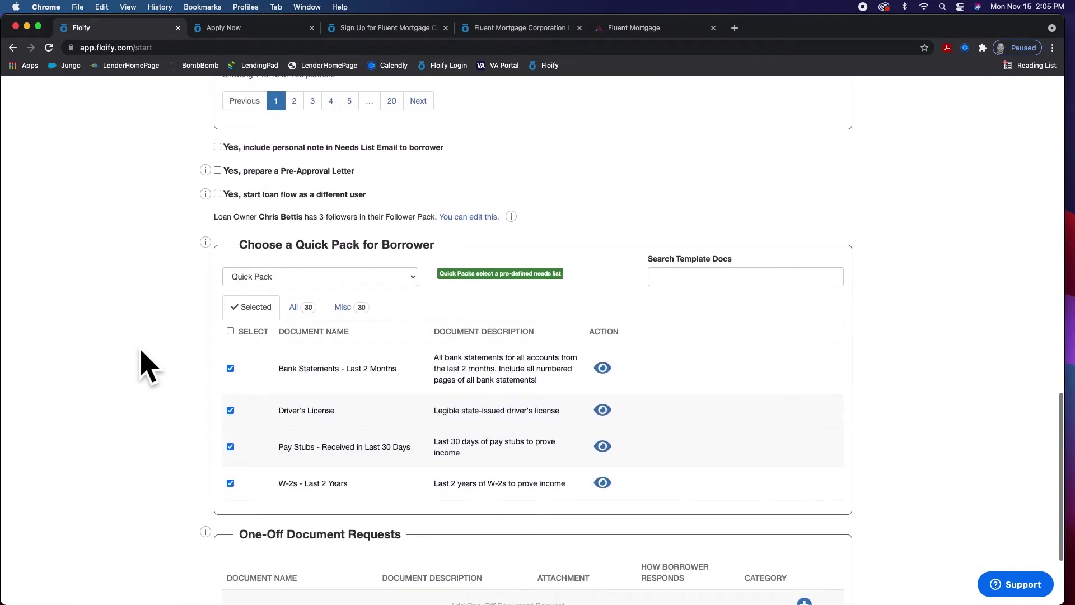
# - Apply the VA Loan - W2 quick pack and add a new one-off document request row
pyautogui.click(371, 278)
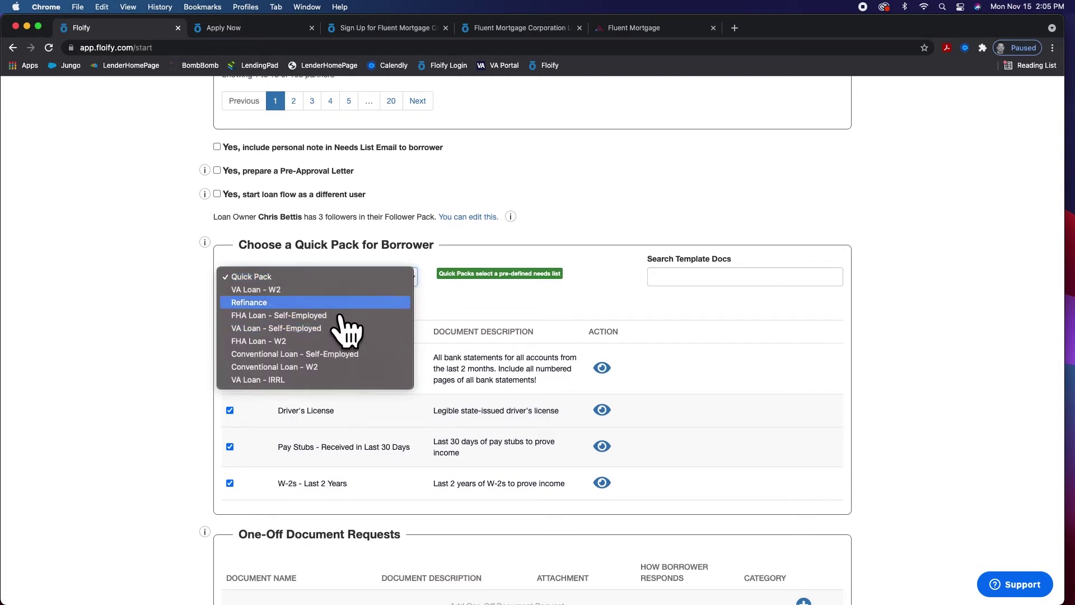
pyautogui.click(313, 290)
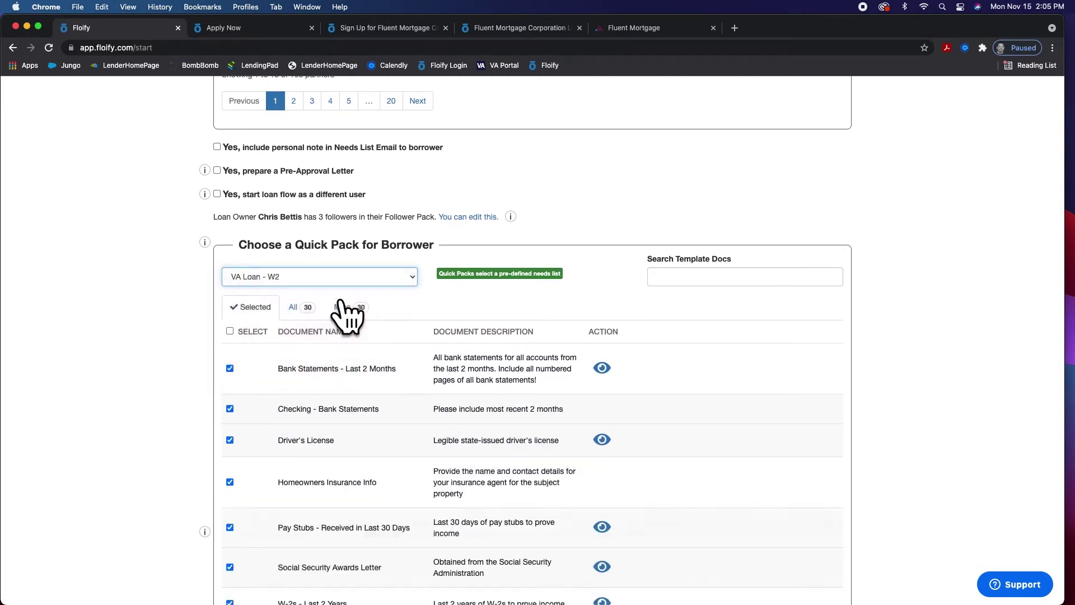
pyautogui.scroll(-5, 149, 451)
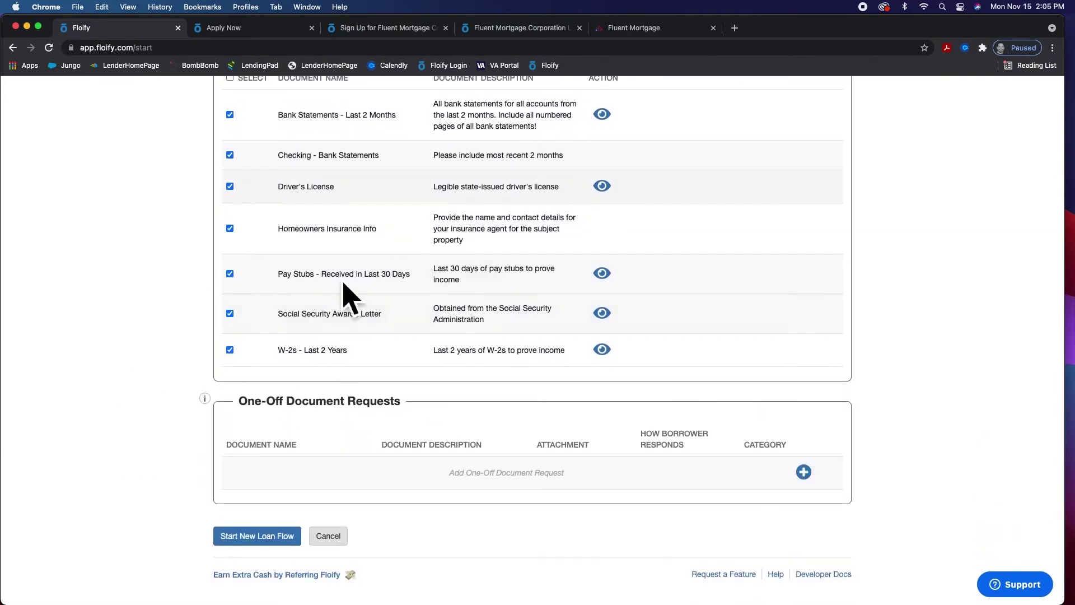
pyautogui.click(804, 473)
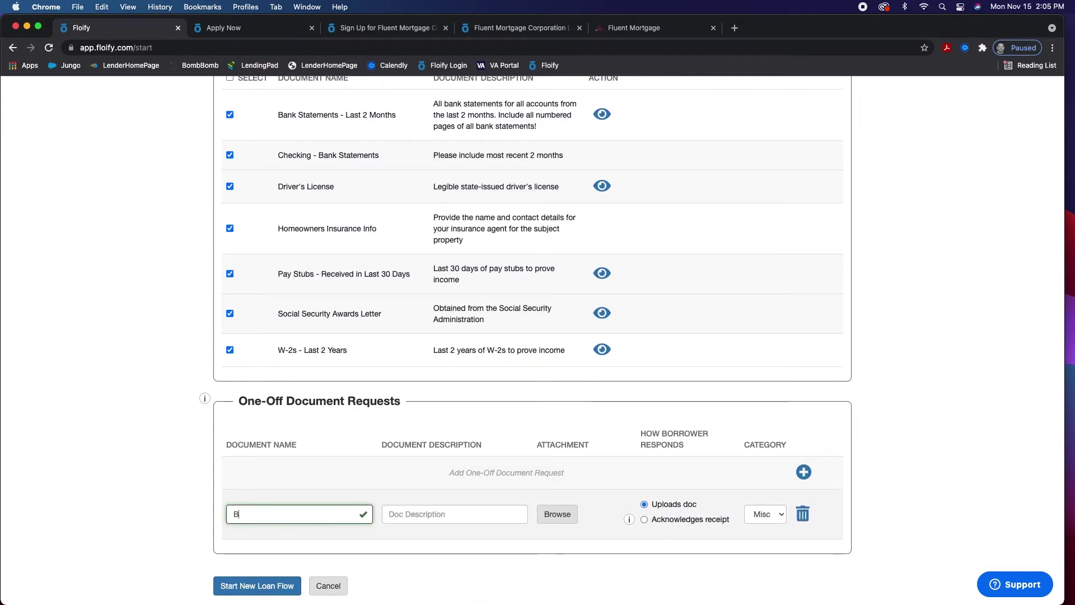
# - Name the one-off document request BK and cancel attaching a file
pyautogui.press('Tab')
pyautogui.click(572, 522)
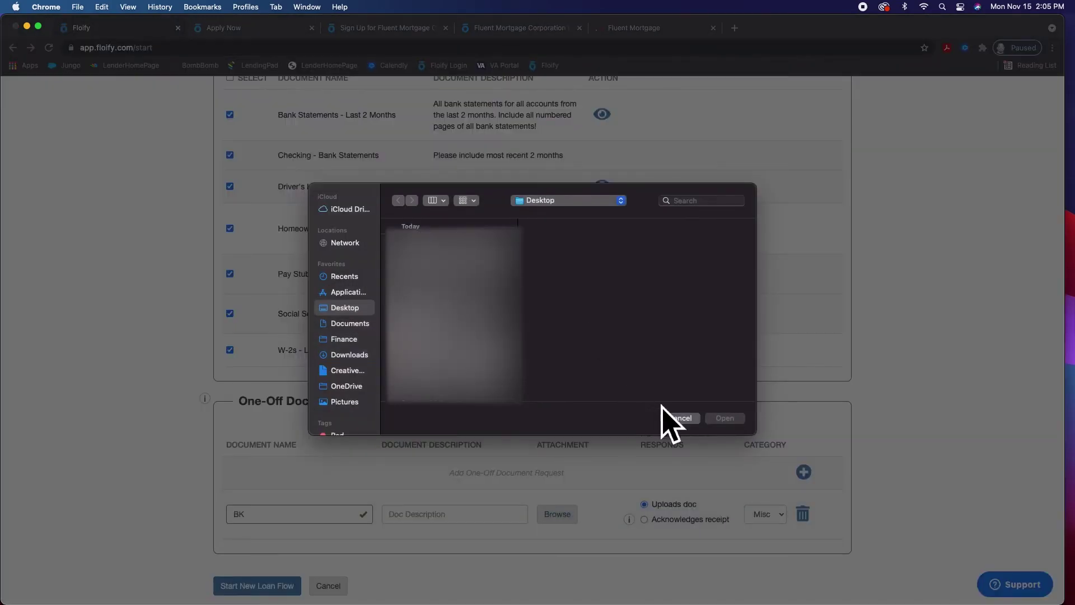
pyautogui.click(681, 419)
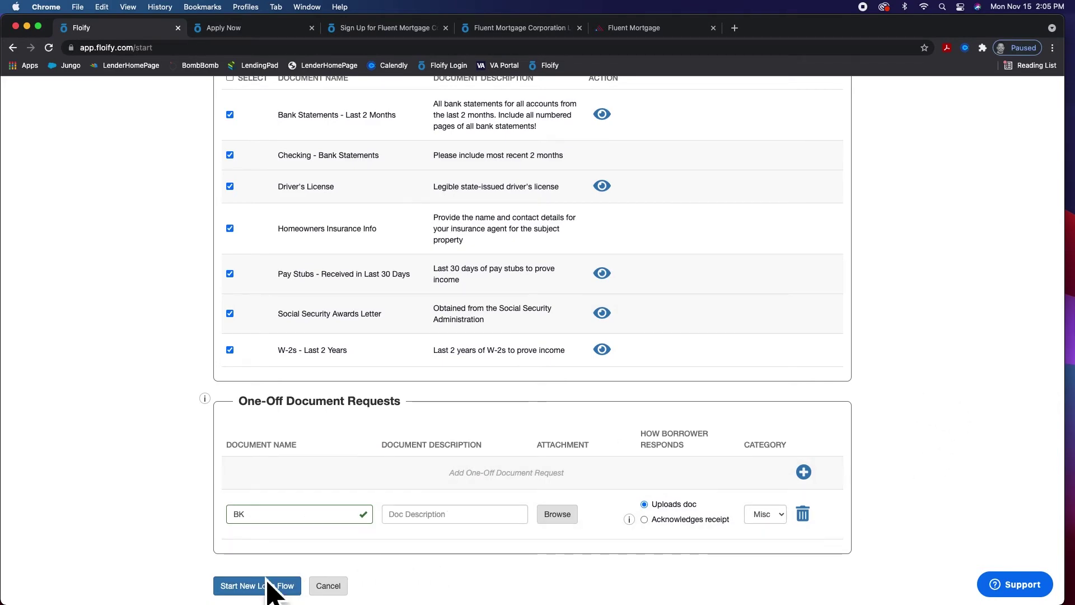
pyautogui.scroll(8, 888, 328)
pyautogui.scroll(2, 888, 329)
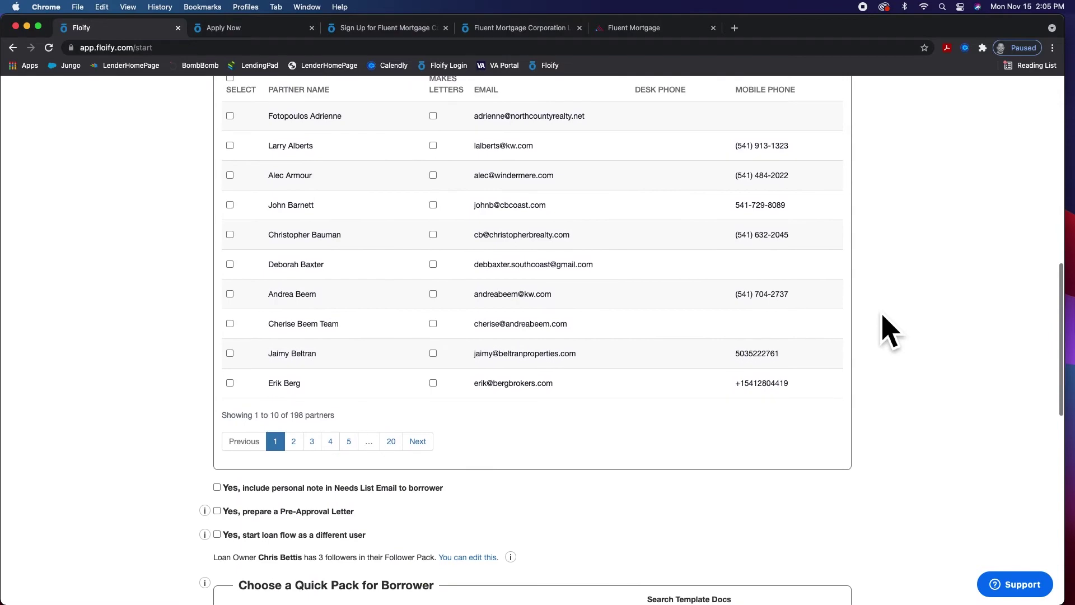
pyautogui.scroll(-5, 307, 439)
pyautogui.scroll(6, 590, 272)
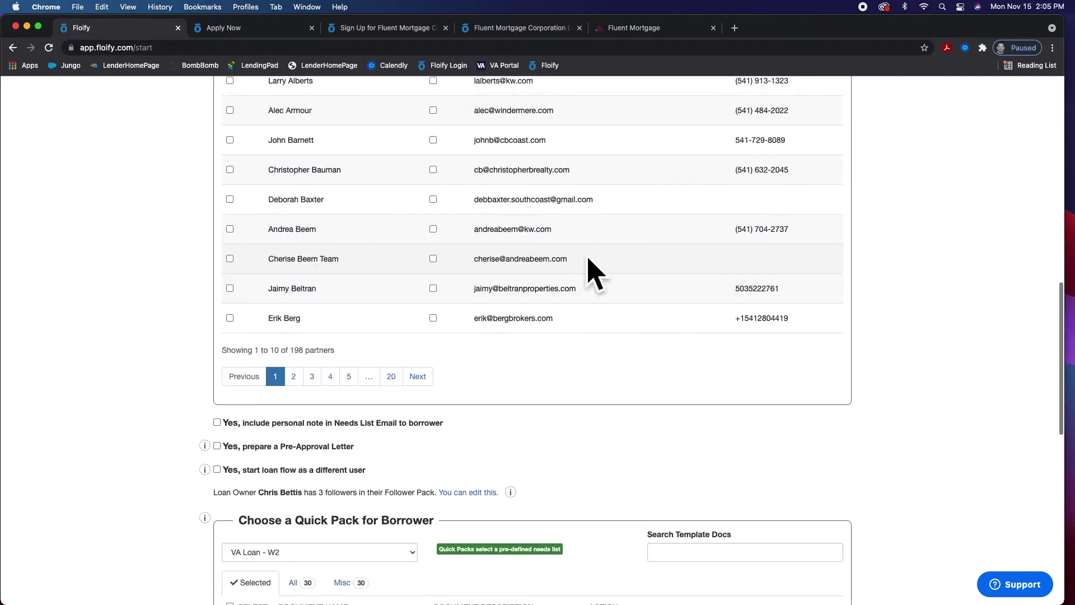
pyautogui.scroll(1, 369, 182)
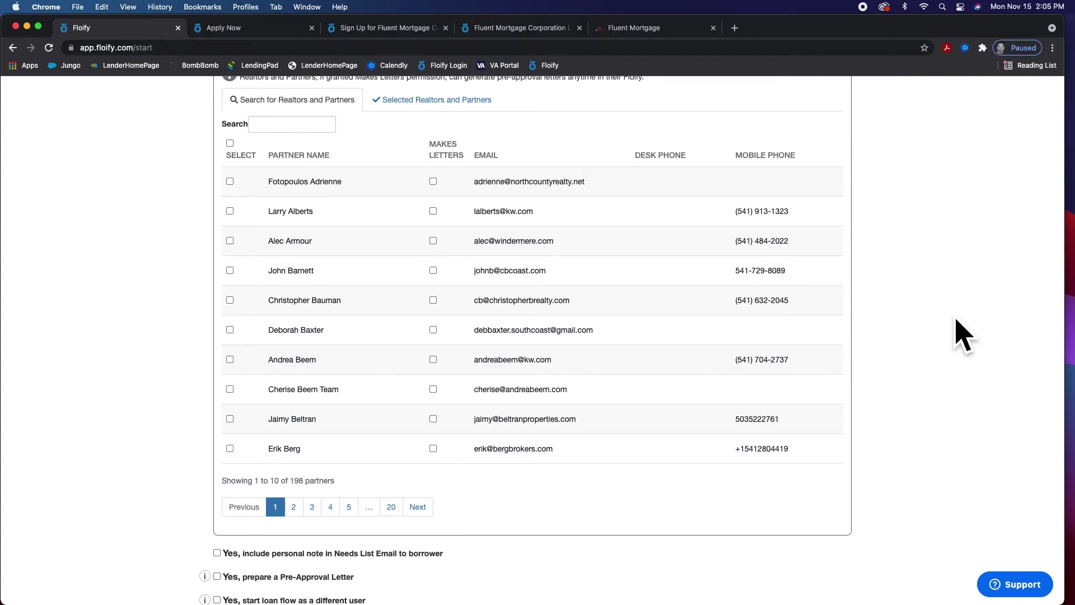
pyautogui.scroll(15, 955, 336)
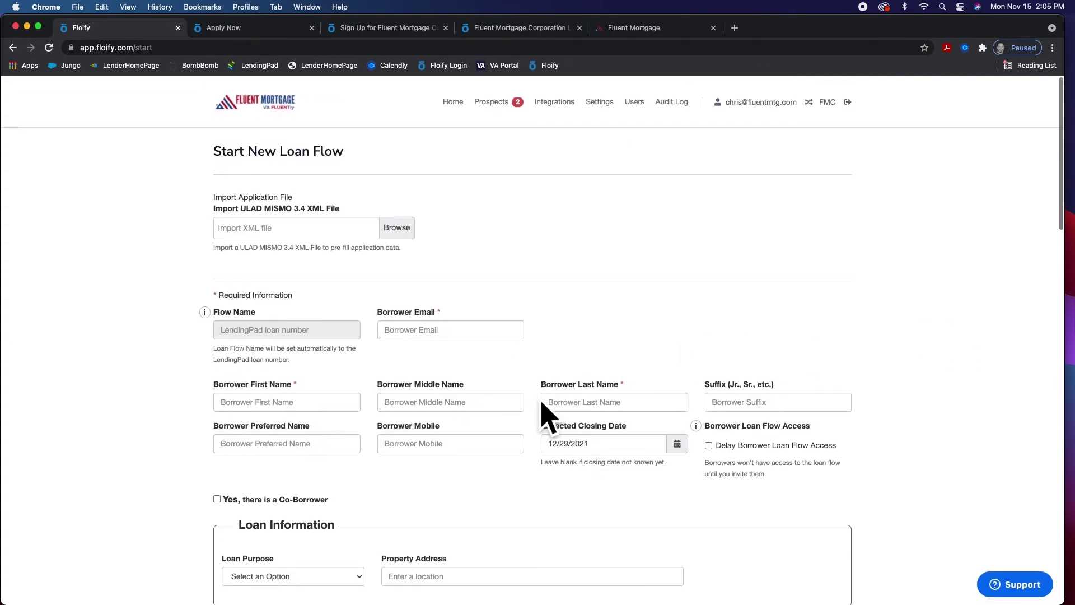
pyautogui.scroll(-15, 885, 424)
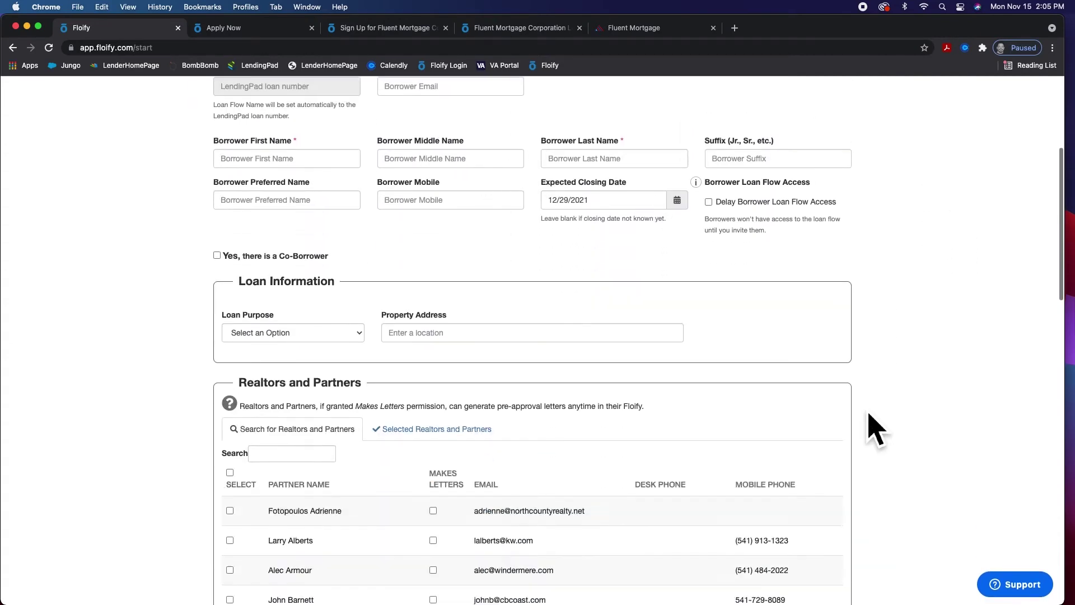
pyautogui.scroll(-10, 930, 424)
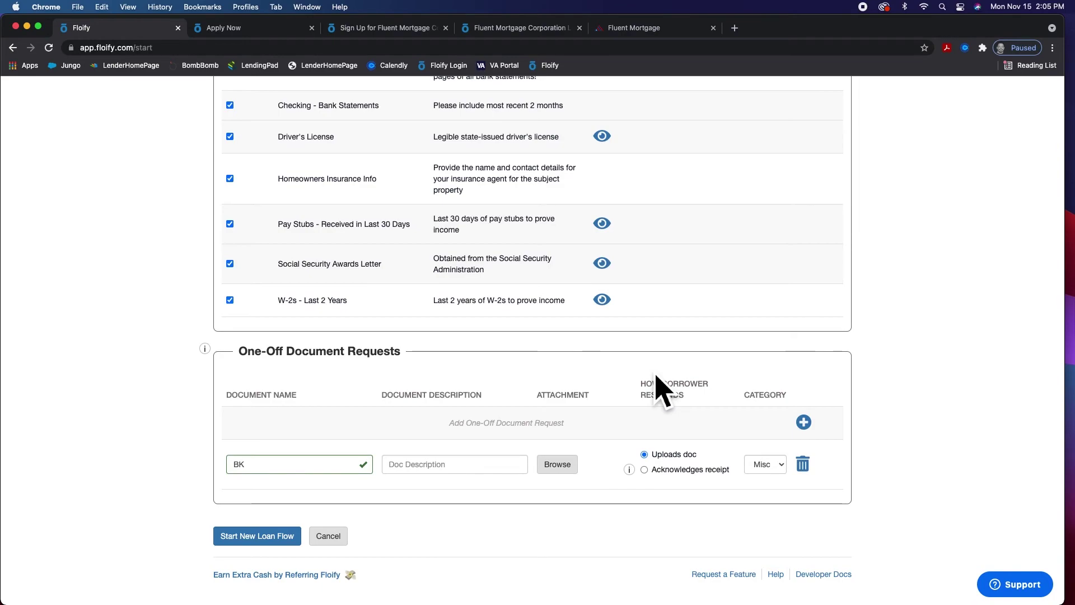
pyautogui.scroll(20, 660, 390)
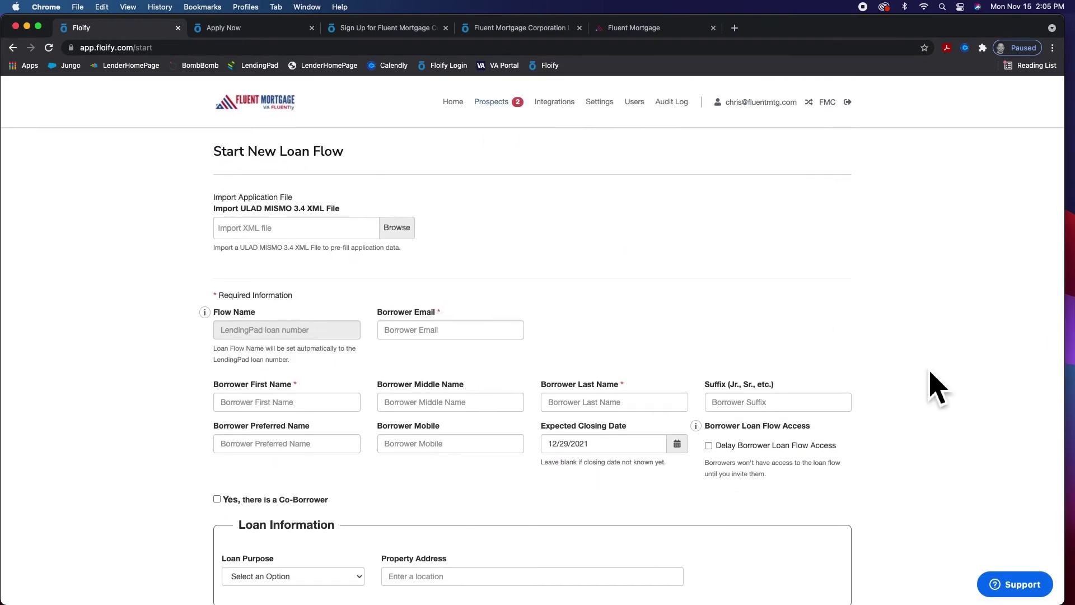